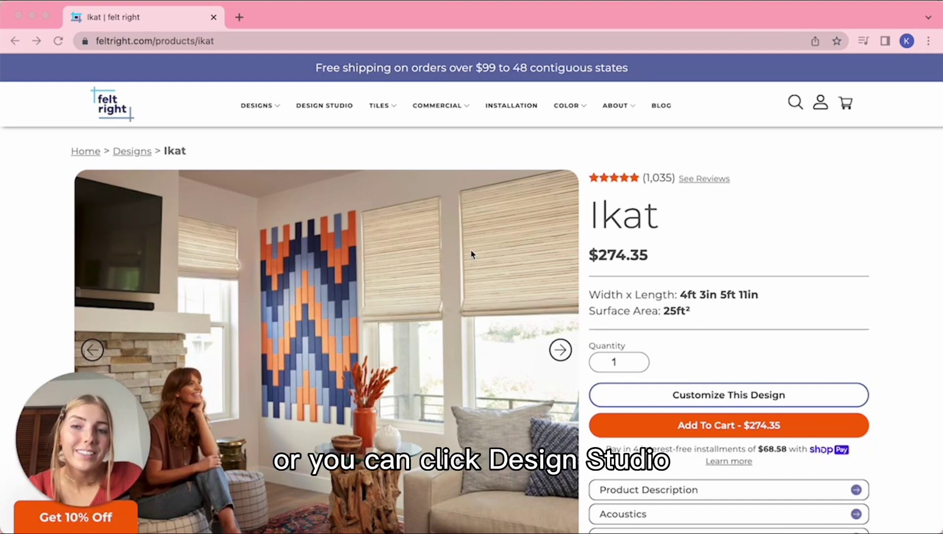
Start a new from-scratch design on a Square pattern with an 8 ft by 6 ft canvas.
left_click(334, 113)
left_click(140, 126)
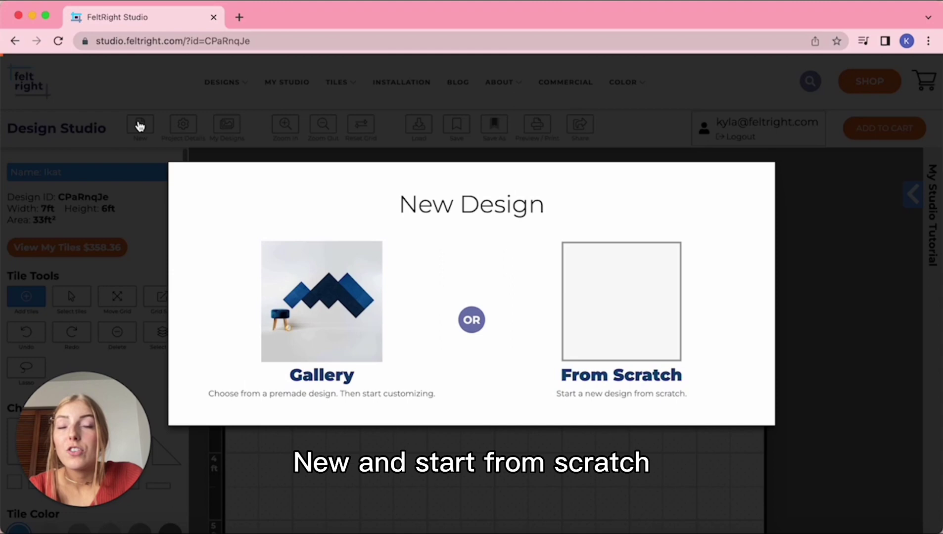
left_click(612, 268)
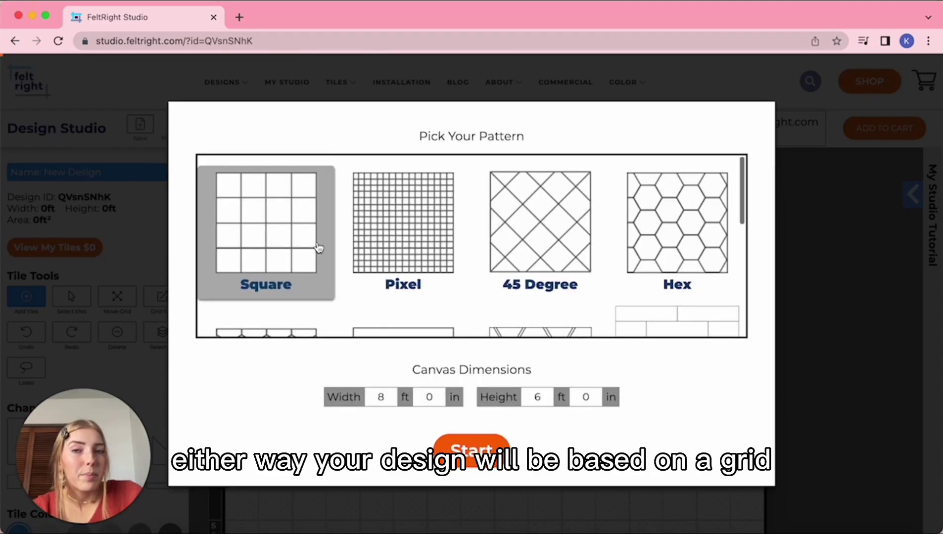
left_click(471, 450)
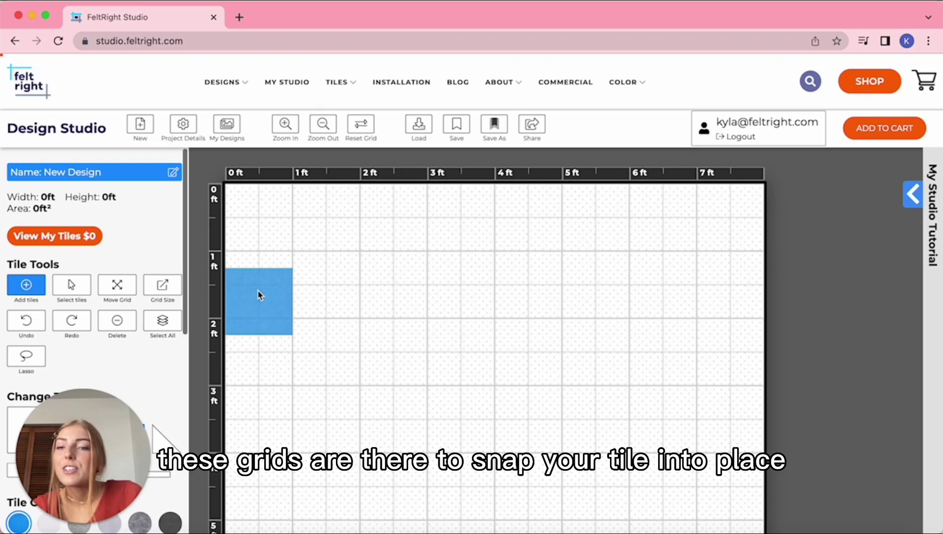
Place three staggered blue square tiles on the grid, totalling $26.07.
left_click(318, 278)
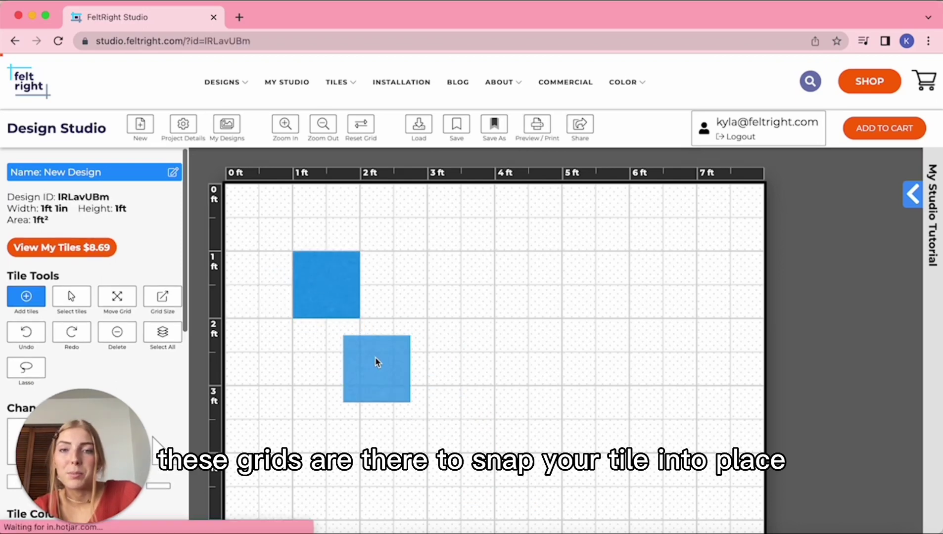
left_click(392, 353)
left_click(450, 283)
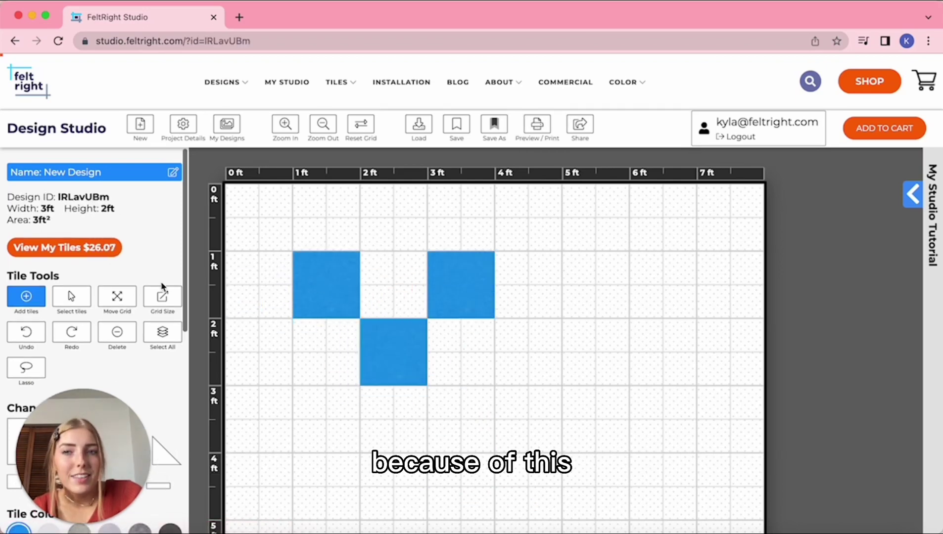
scroll(162, 287, "down", 2)
scroll(162, 287, "down", 1)
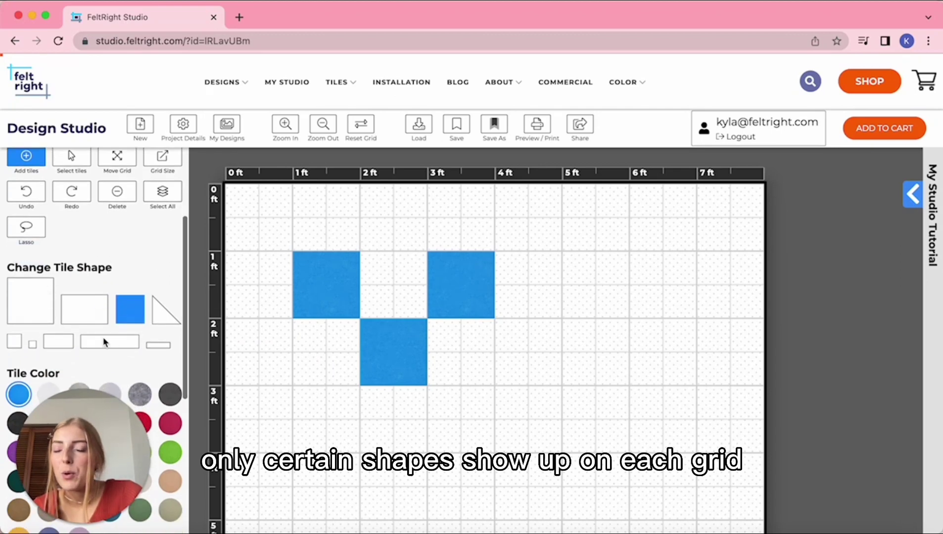
scroll(141, 307, "down", 1)
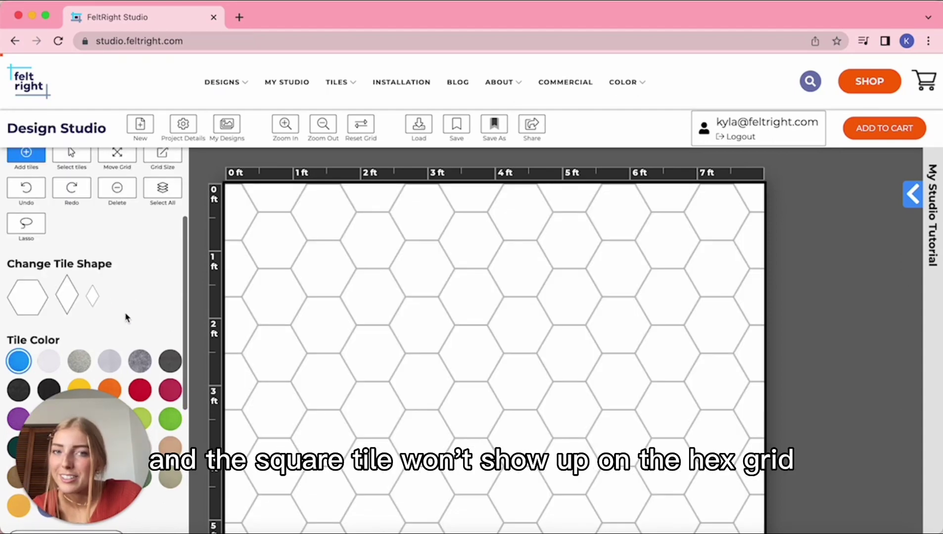
Change the design's Pattern from Square to Hex, leaving an empty hex grid.
scroll(126, 319, "down", 1)
scroll(126, 319, "down", 5)
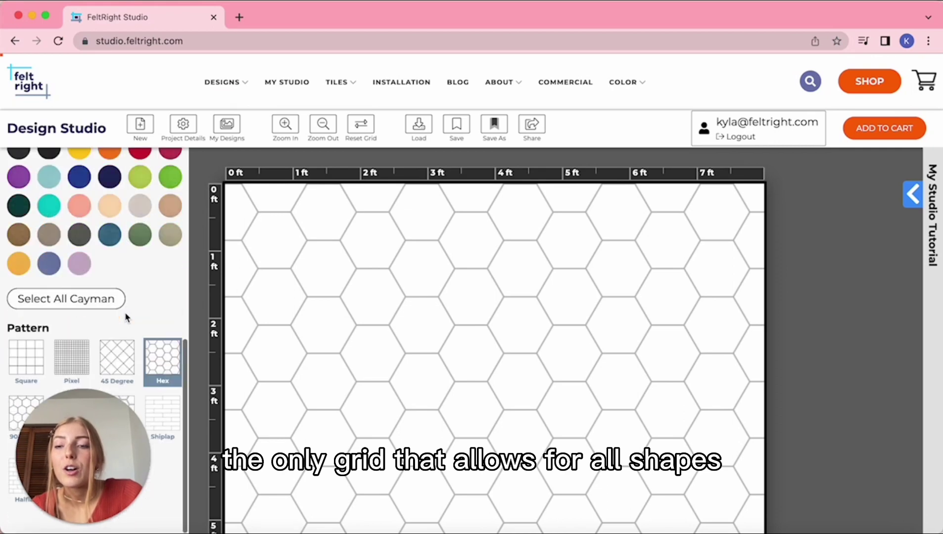
left_click_drag(83, 456, 102, 301)
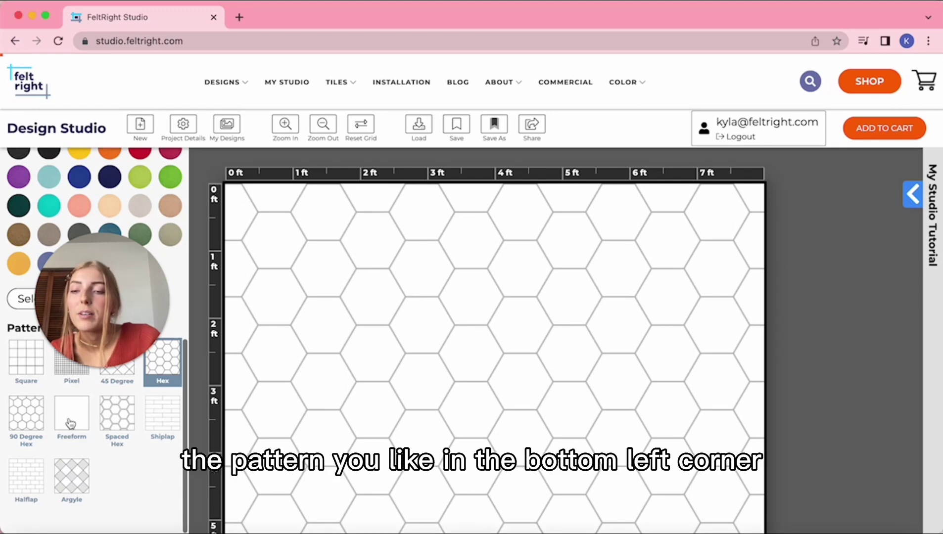
Start another new design and raise the left blue square's rotation to 5 degrees.
left_click(72, 421)
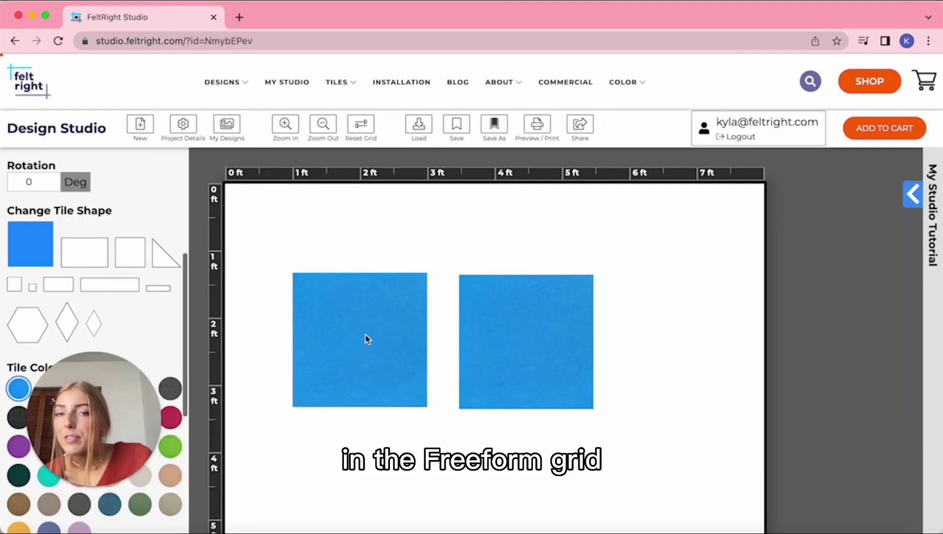
left_click(364, 337)
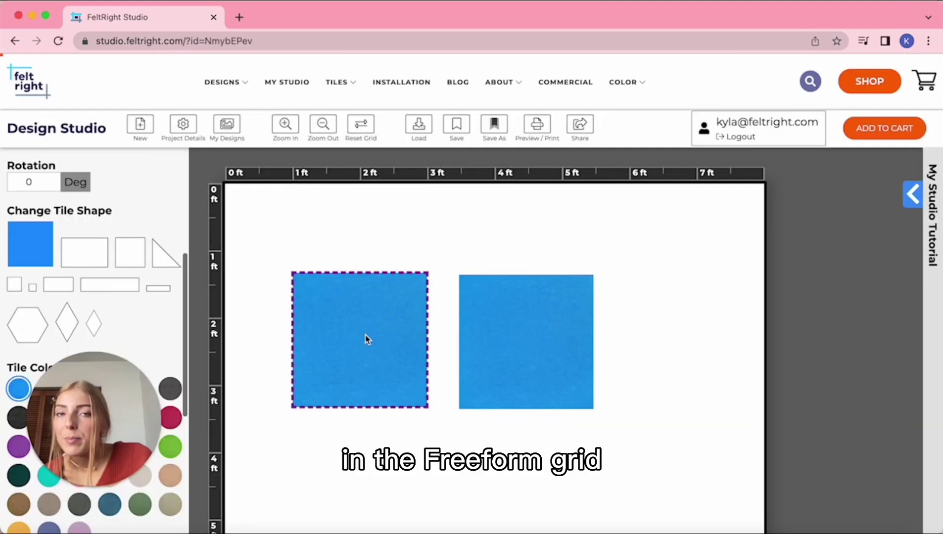
left_click(53, 180)
left_click(52, 180)
left_click(52, 179)
left_click(53, 180)
left_click(53, 179)
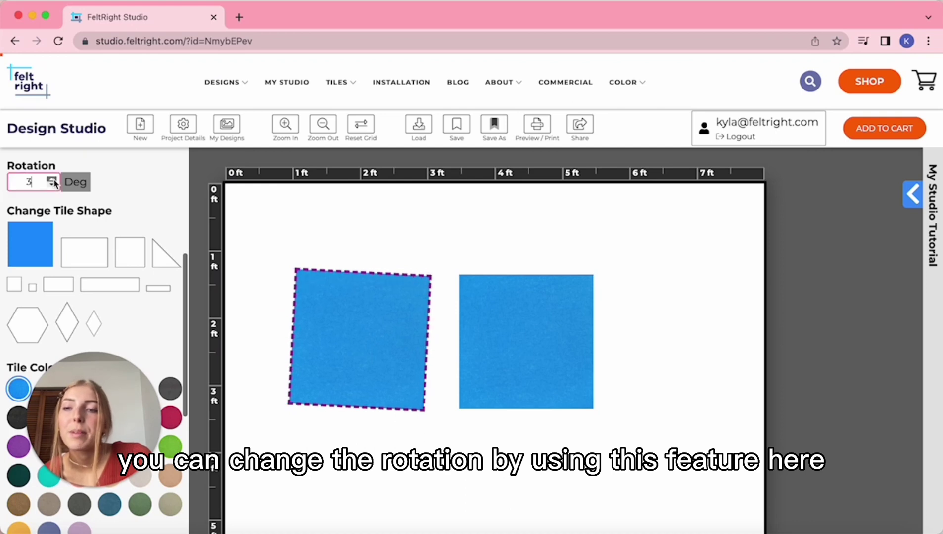
left_click(52, 180)
left_click(52, 179)
left_click(52, 180)
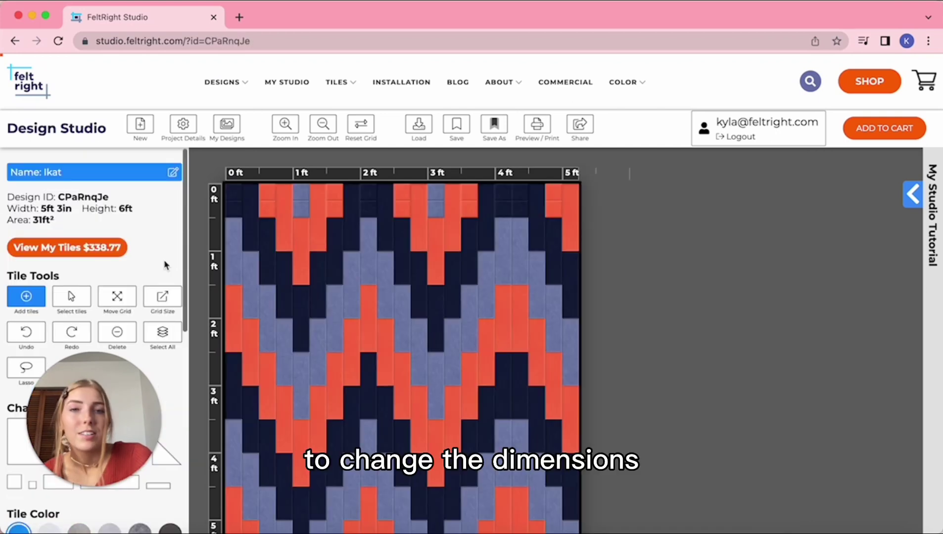
Widen the Ikat grid to 8 ft, then move an orange edge tile to 6 ft, undo and redo.
left_click(160, 299)
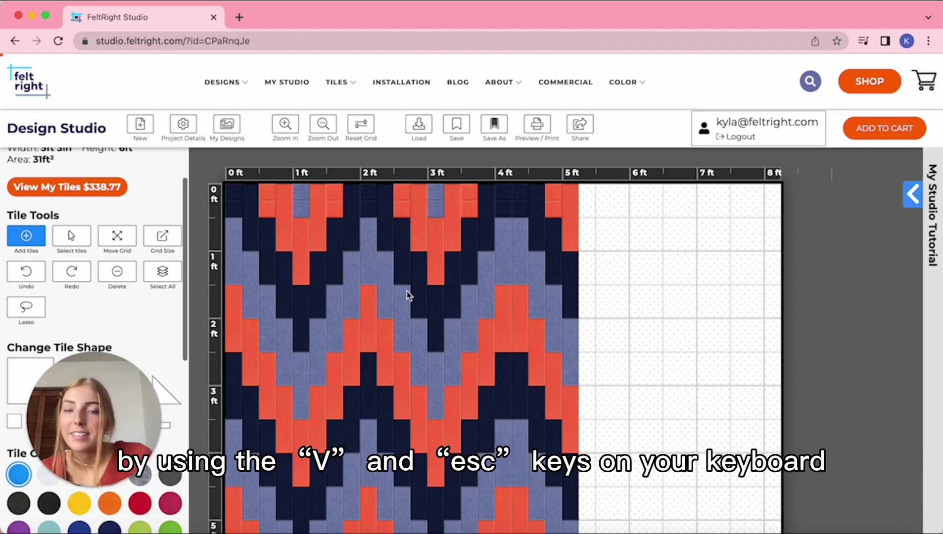
left_click(76, 239)
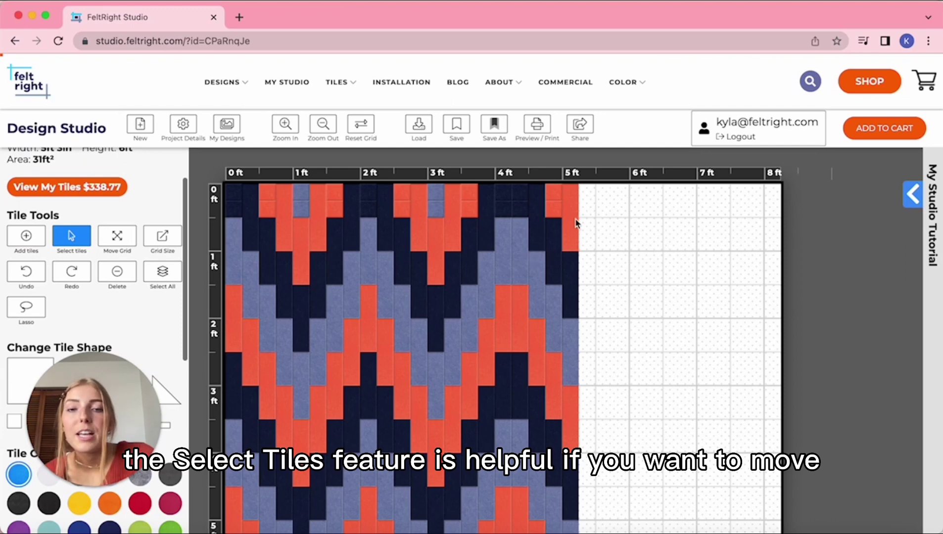
left_click_drag(576, 223, 642, 234)
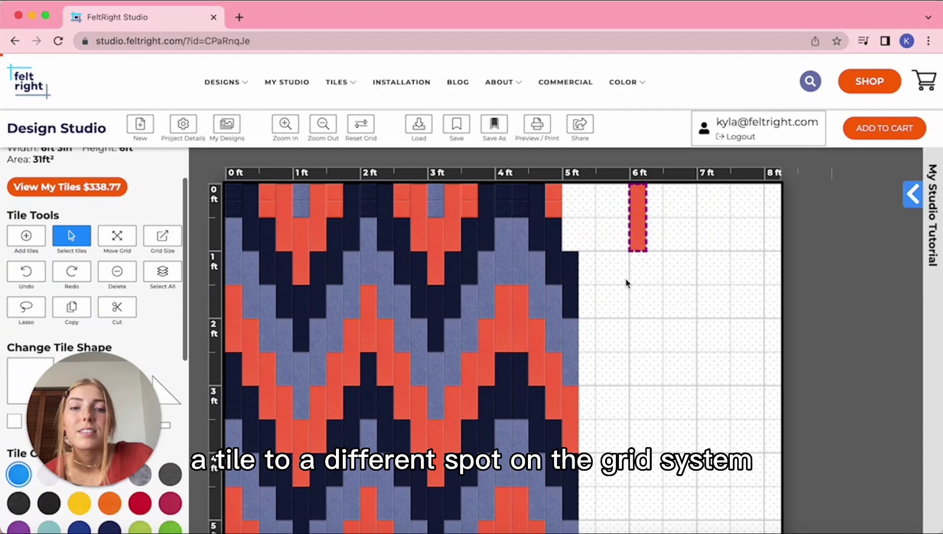
left_click(25, 274)
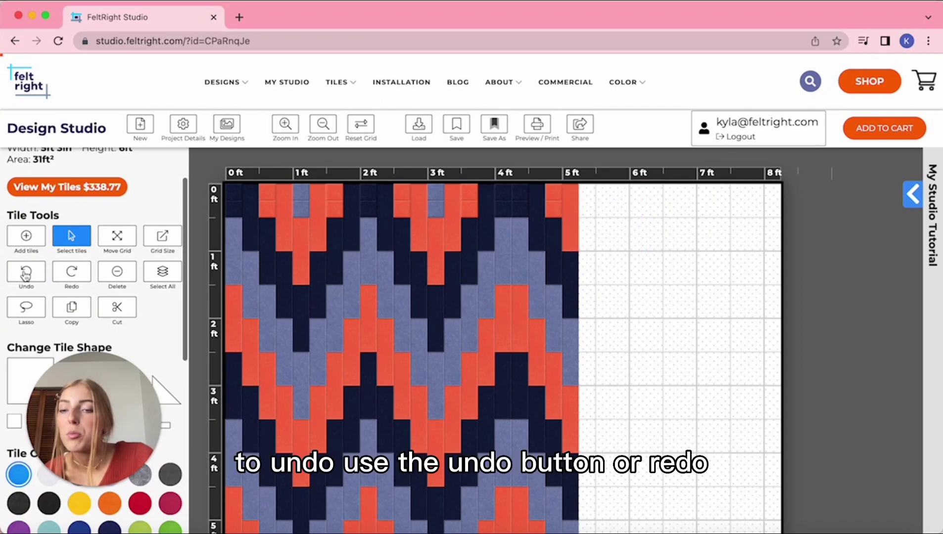
left_click(72, 274)
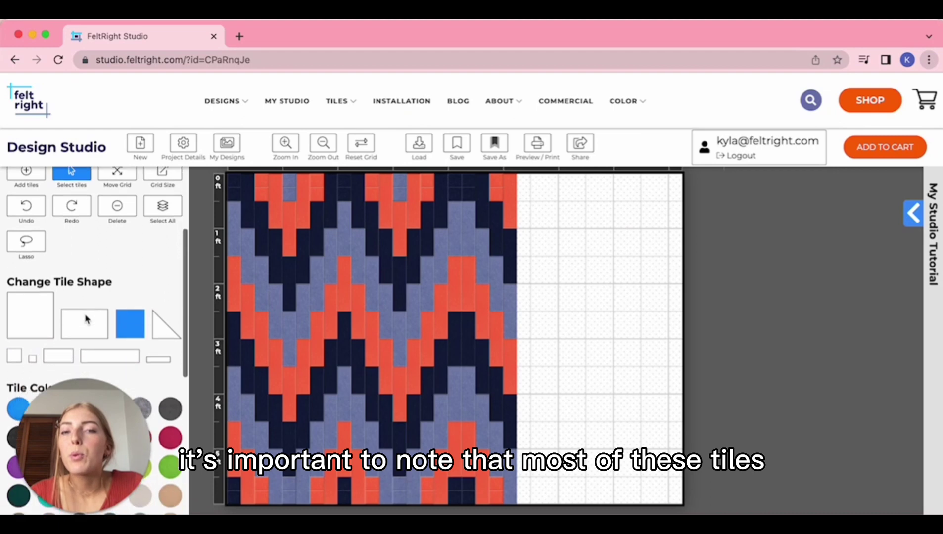
Choose the Square tile shape in its horizontal-lines engraved variant.
scroll(86, 319, "down", 1)
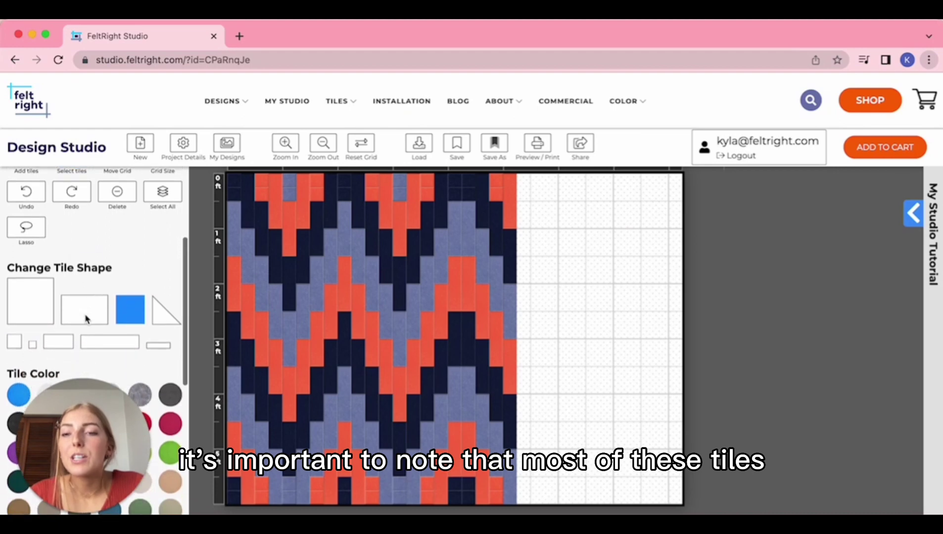
left_click(83, 314)
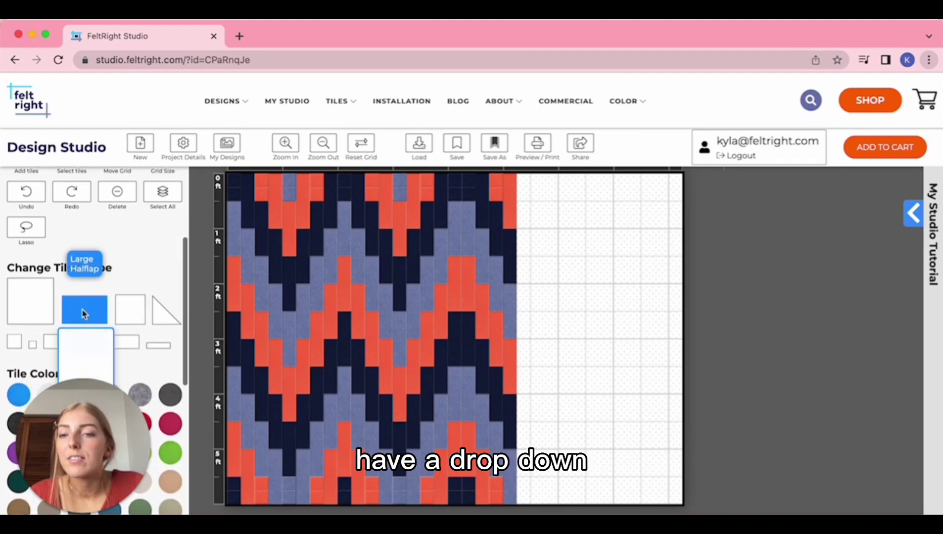
scroll(83, 316, "down", 3)
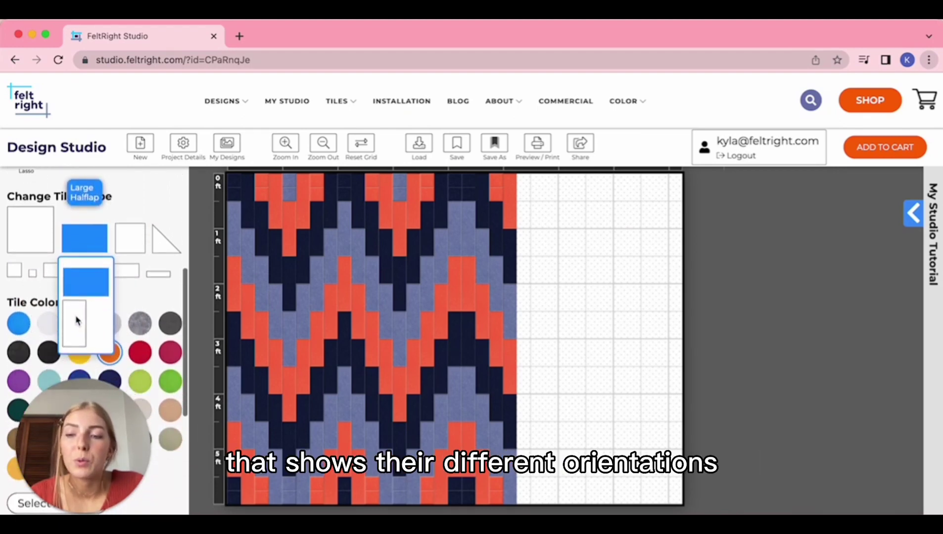
left_click(134, 241)
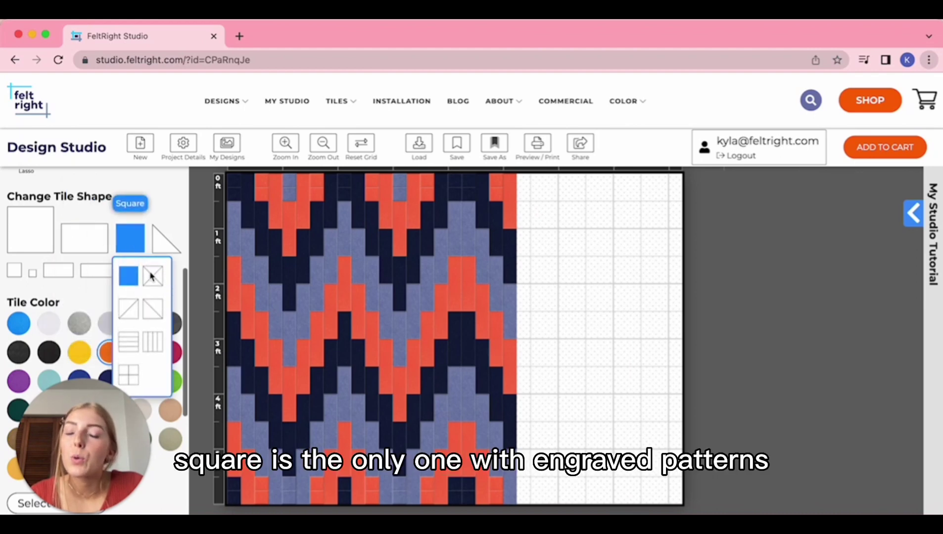
left_click(128, 342)
Place a square tile beside the Ikat pattern with four red strips stacked below it.
left_click(573, 247)
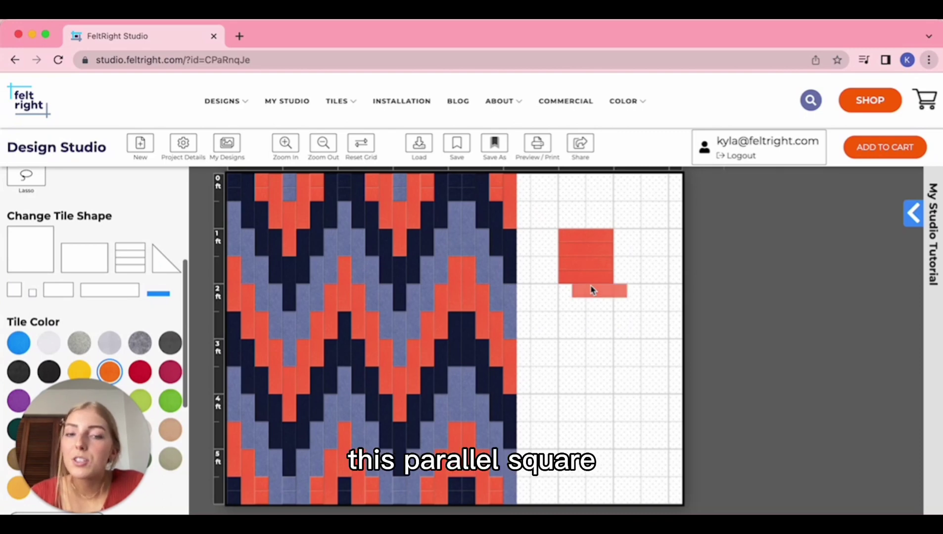
left_click(581, 295)
left_click(582, 309)
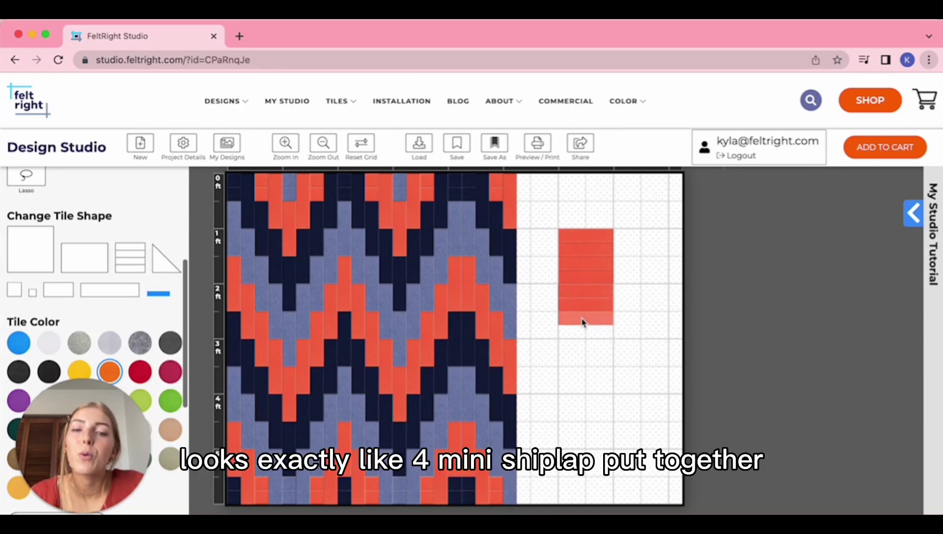
left_click(582, 322)
left_click(583, 331)
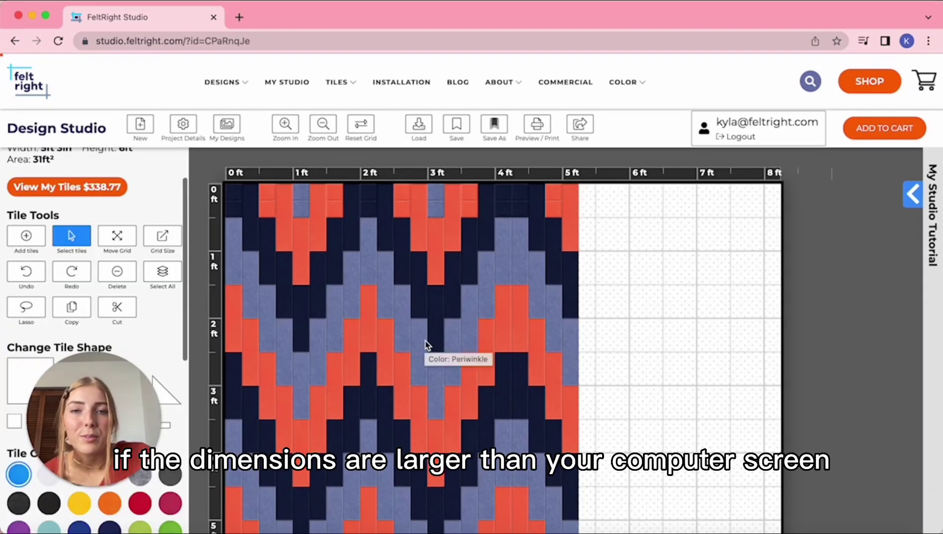
Shift the grid view up to reveal the top ruler.
left_click(115, 240)
left_click_drag(369, 379, 368, 346)
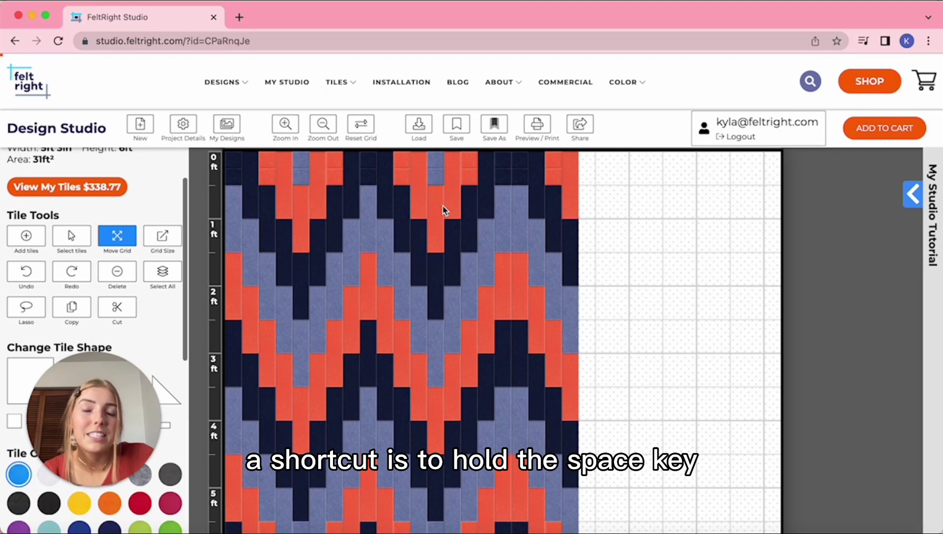
left_click_drag(448, 196, 456, 316)
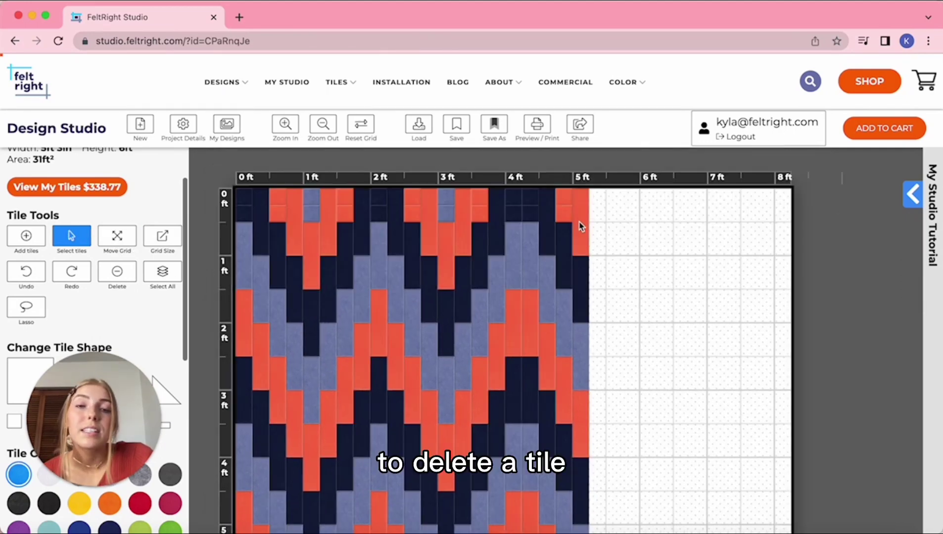
Select the tall 5 ft tile, then select all tiles and drag the whole design across.
left_click(581, 227)
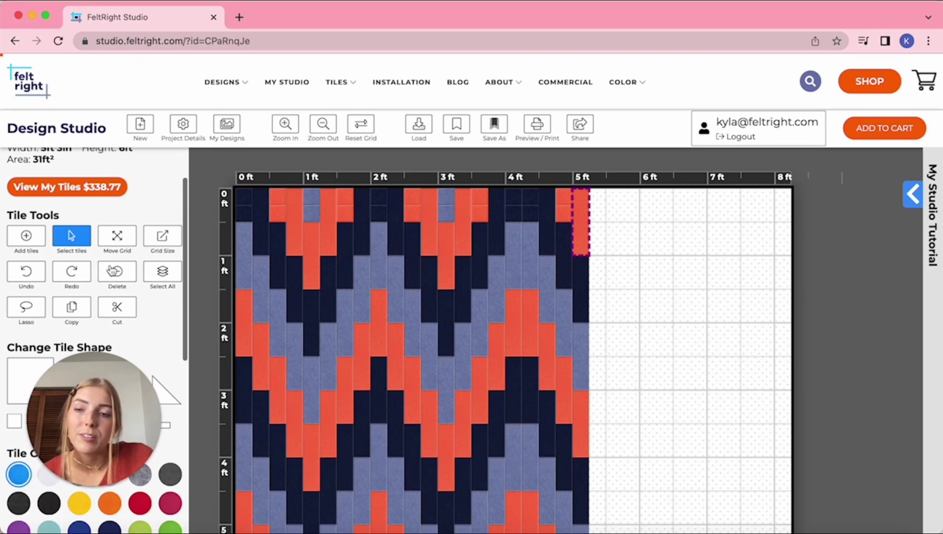
key("Escape")
left_click(163, 275)
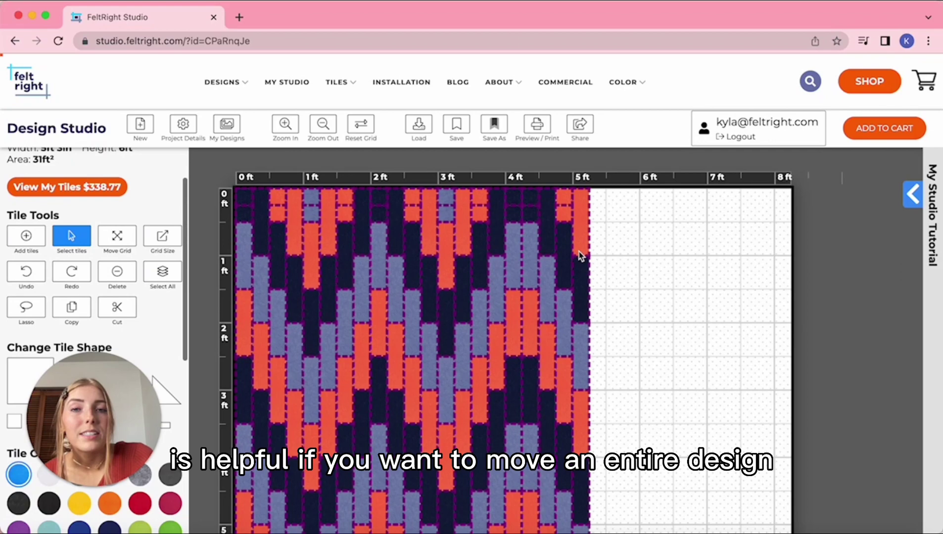
mouse_move(663, 257)
left_mouse_down()
mouse_move(762, 262)
mouse_move(754, 295)
mouse_move(745, 277)
left_mouse_up()
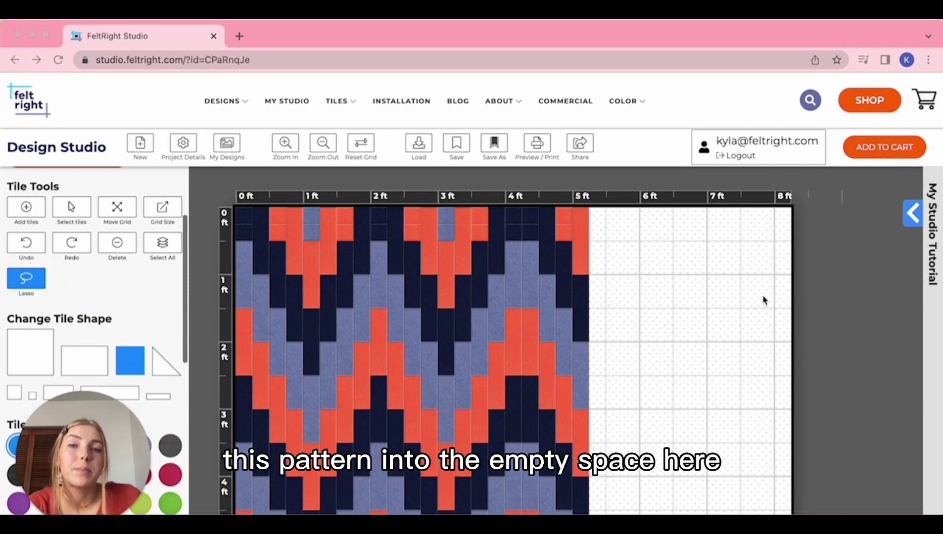
Lasso-copy a wide band of the Ikat zigzag and paste it into the empty right side.
left_click(323, 145)
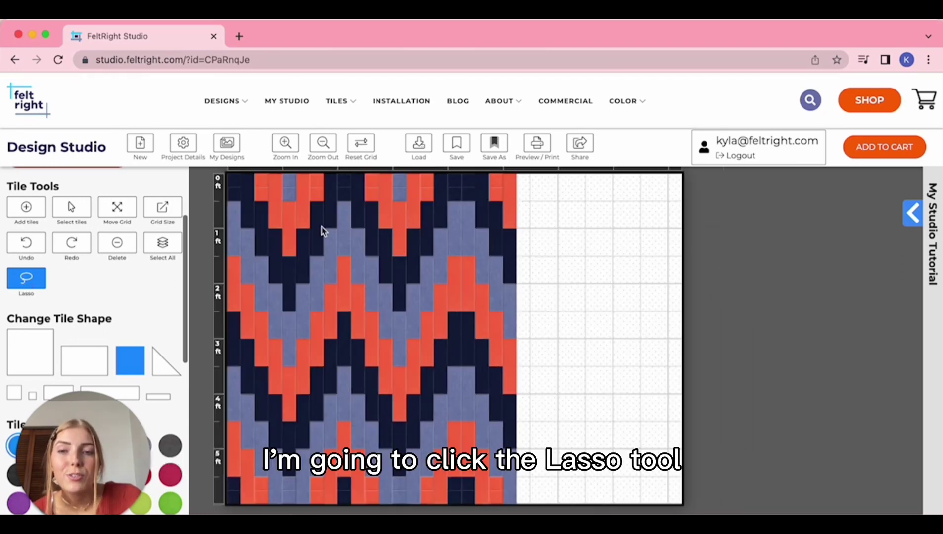
left_click_drag(290, 177, 289, 186)
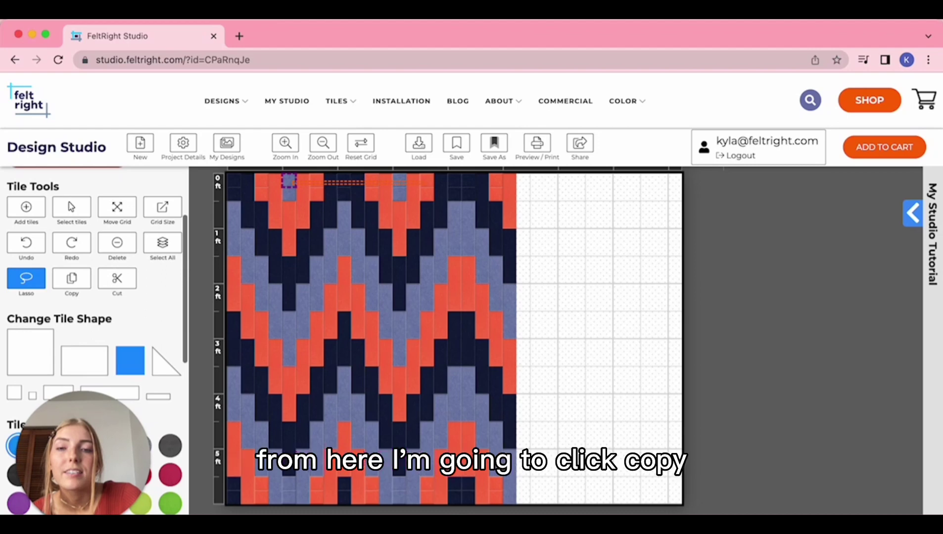
left_click_drag(296, 193, 295, 185)
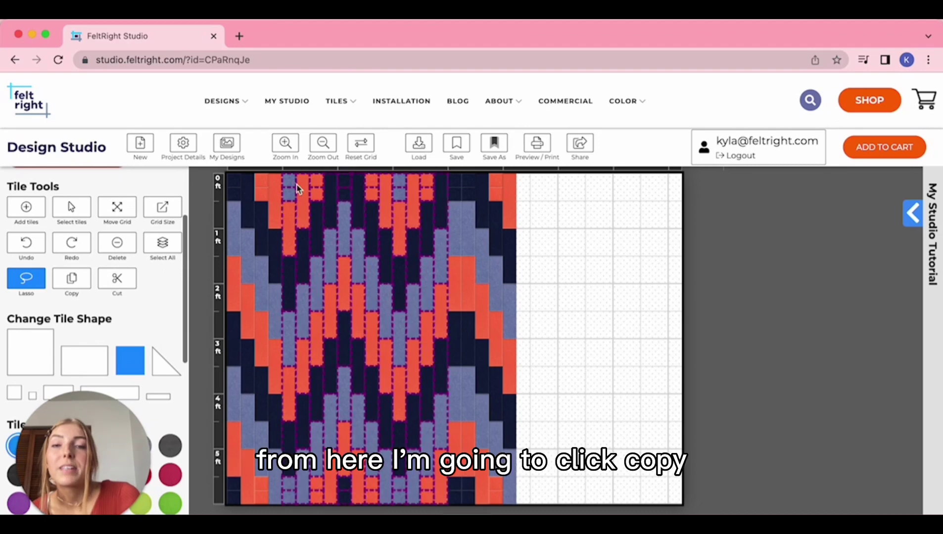
left_click(79, 281)
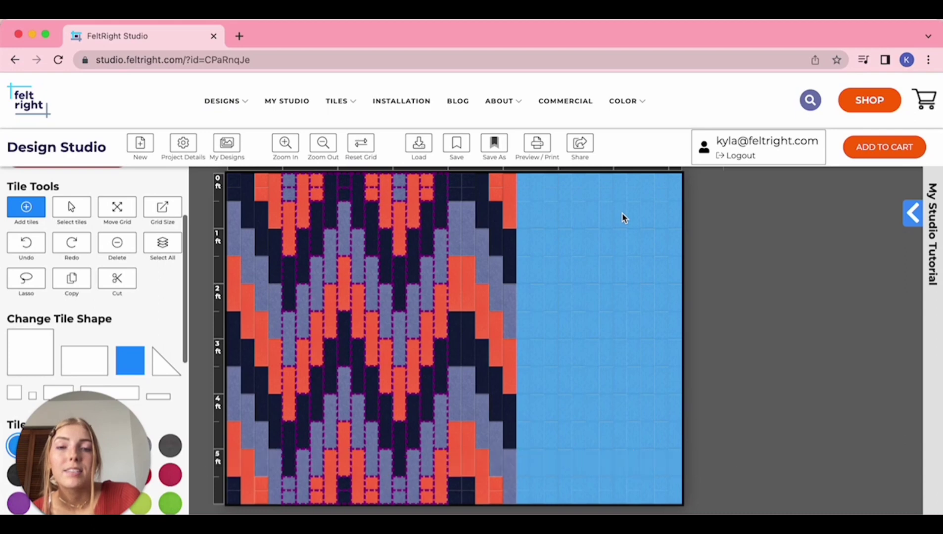
left_click(623, 218)
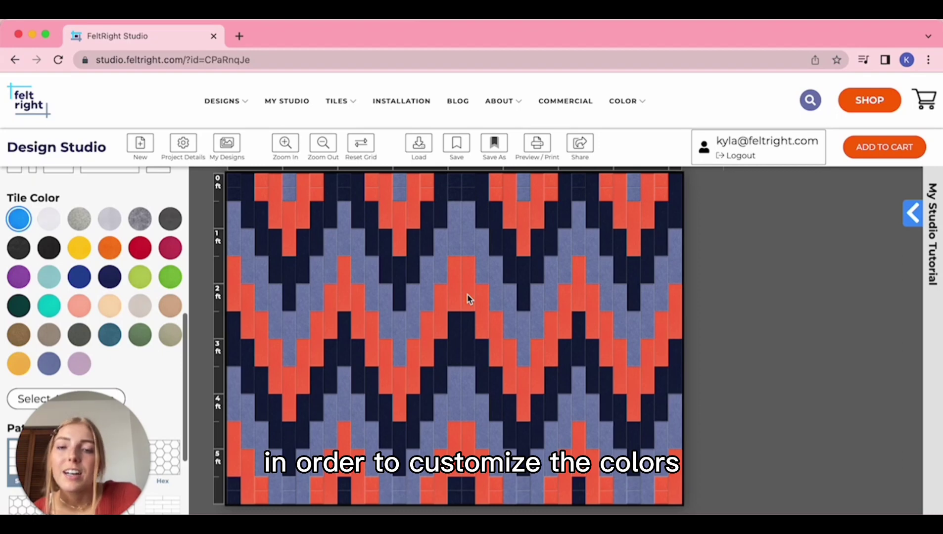
Recolour all orange Aries tiles to Porcelain.
left_click(470, 291)
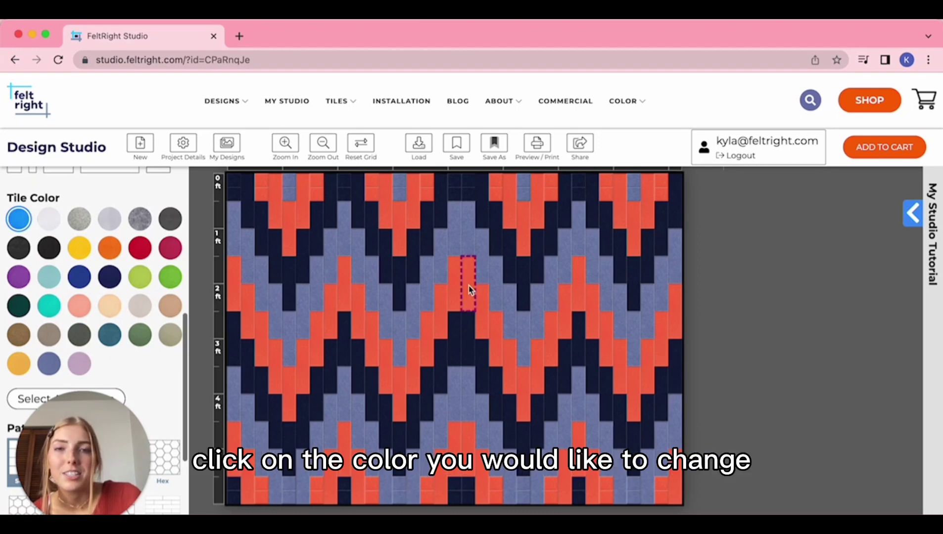
left_click(111, 253)
scroll(94, 302, "down", 1)
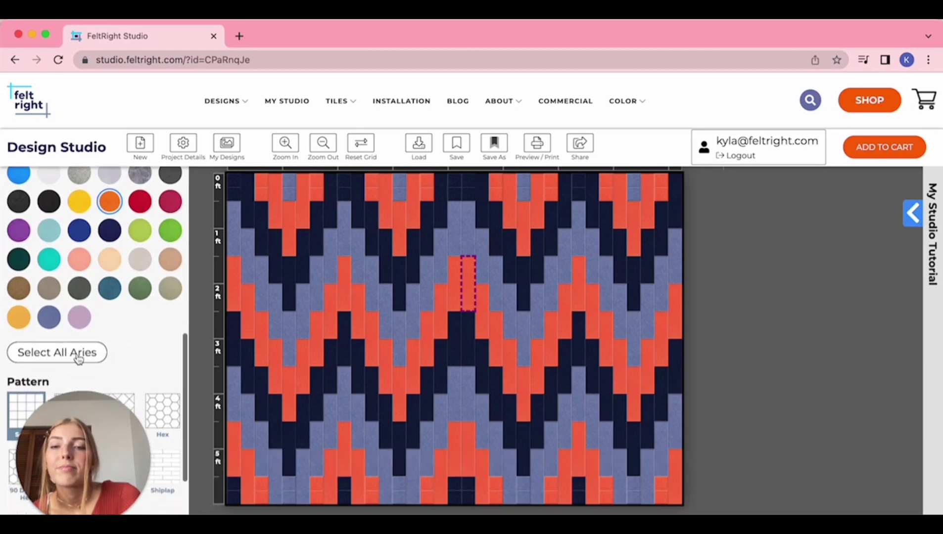
left_click(77, 356)
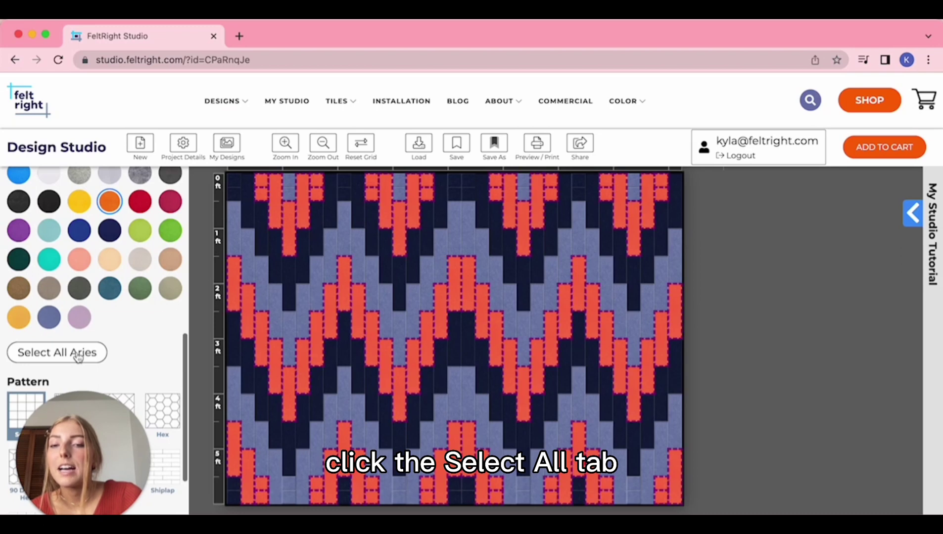
scroll(99, 307, "up", 1)
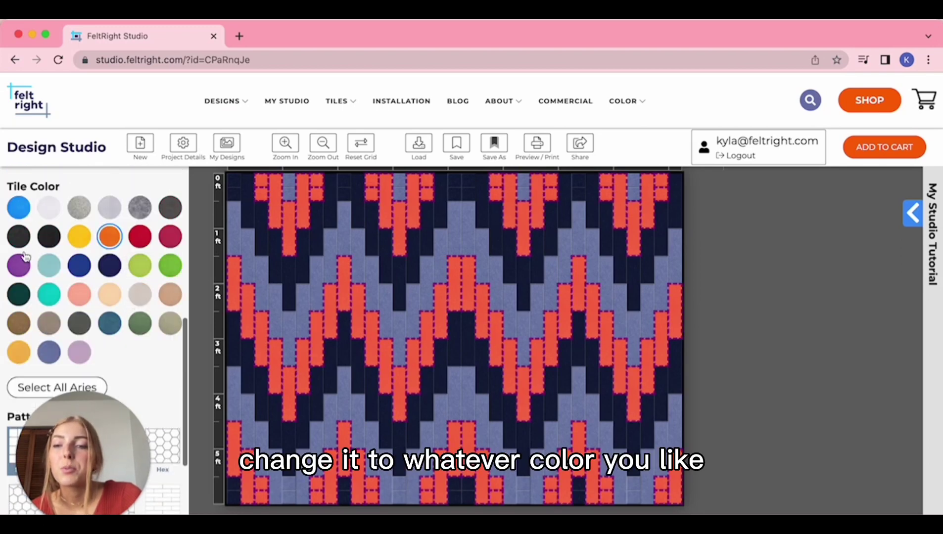
left_click(111, 297)
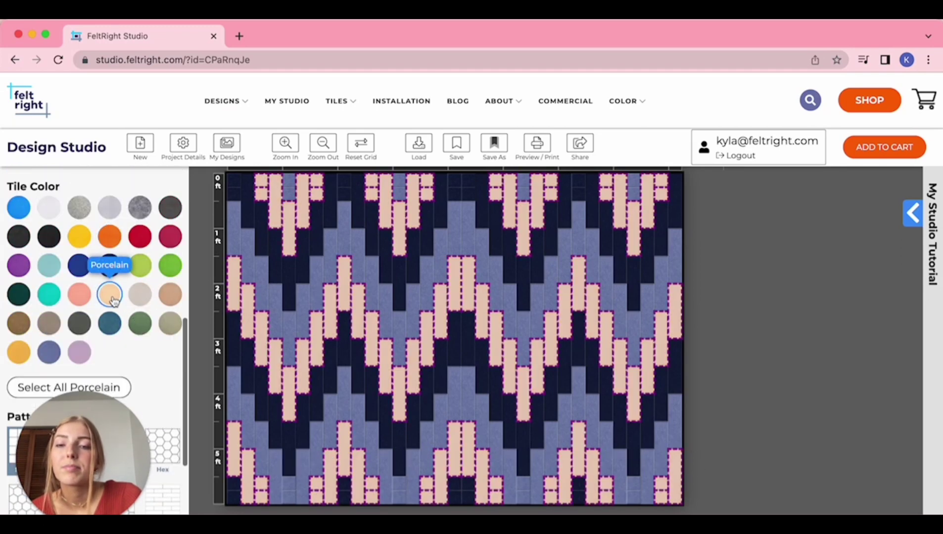
Recolour all Periwinkle tiles to Slate Blue.
scroll(114, 301, "down", 1)
left_click(318, 290)
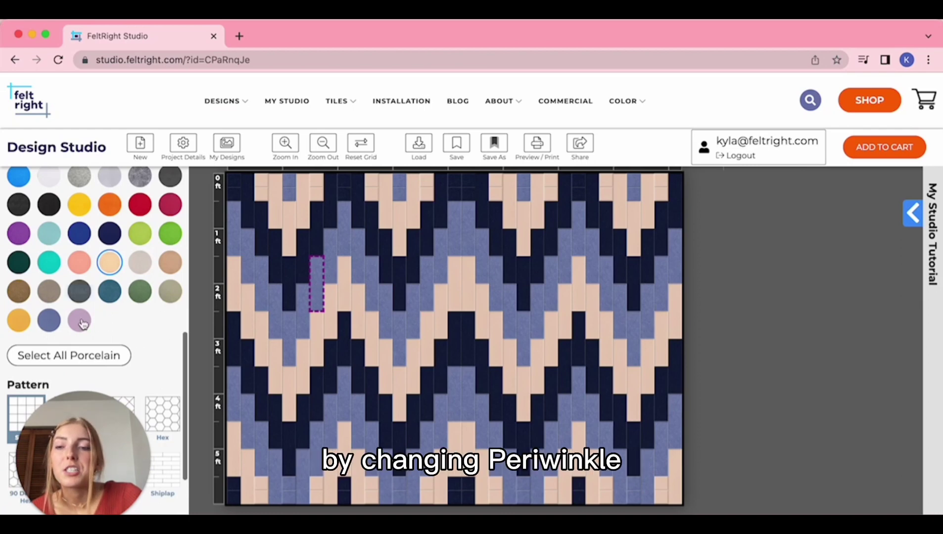
left_click(49, 321)
left_click(79, 359)
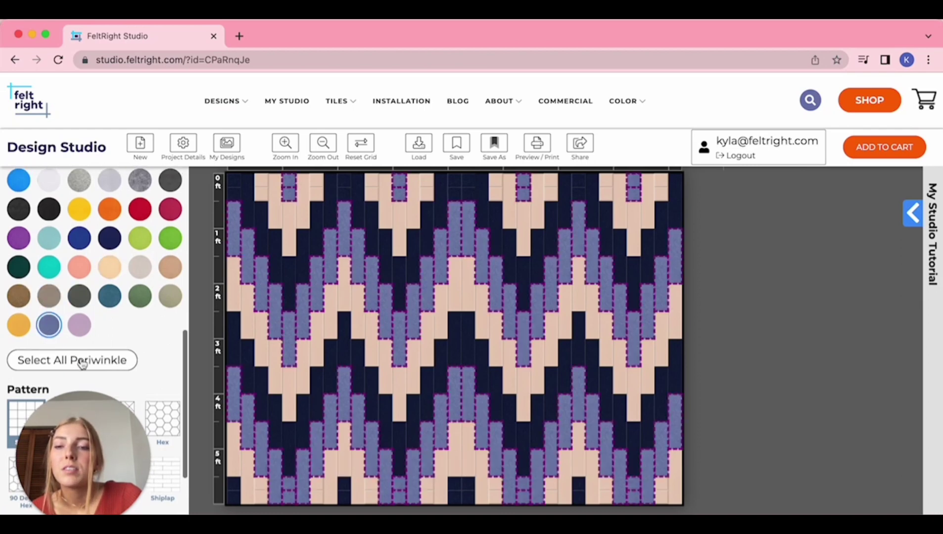
scroll(82, 363, "up", 1)
left_click(110, 338)
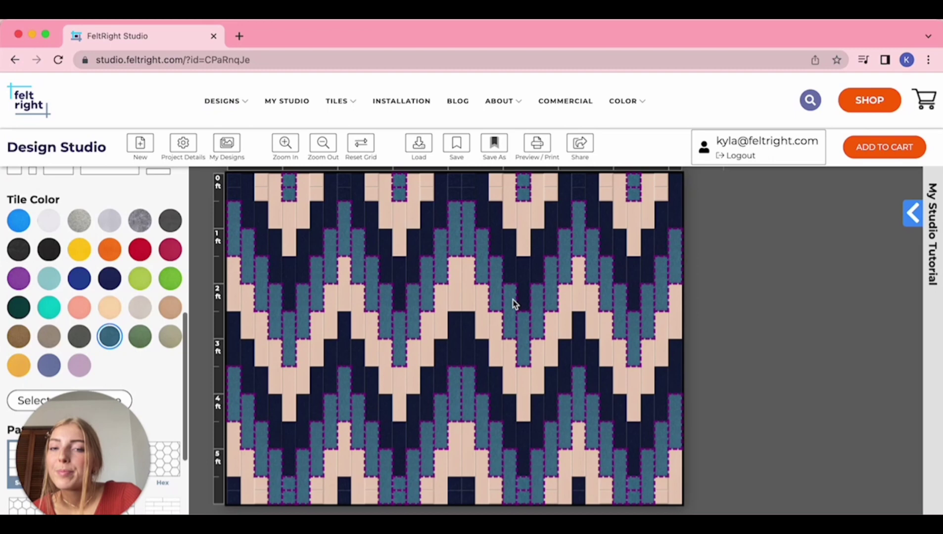
Deselect the tiles so the panel shows the 8 ft 3 in by 6 ft, $532.03 design.
key("Escape")
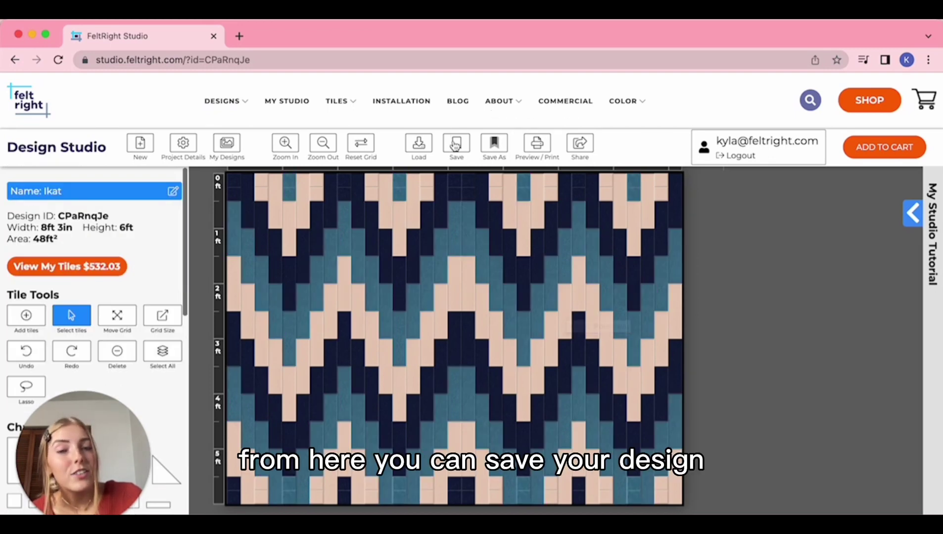